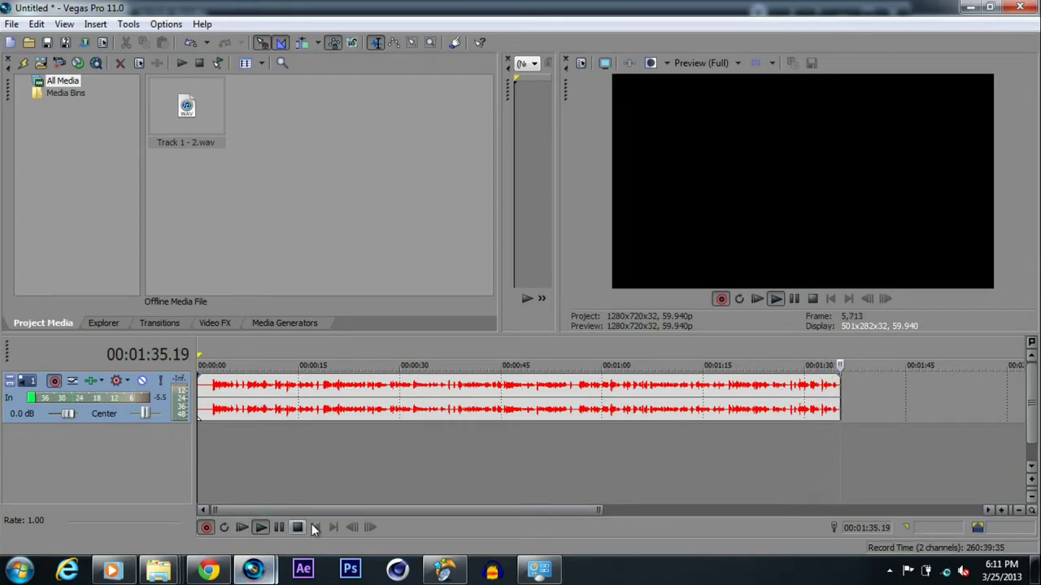
- Switch to the Periscope Gun Glitch project and play it briefly, pausing at 4:40.10
mouse_move(258, 574)
click(360, 490)
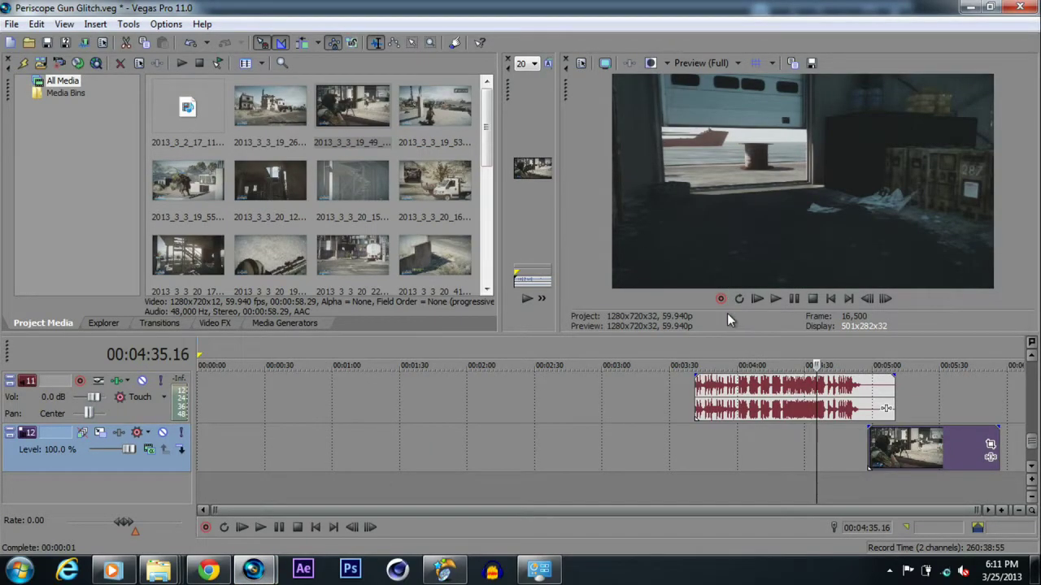
click(793, 299)
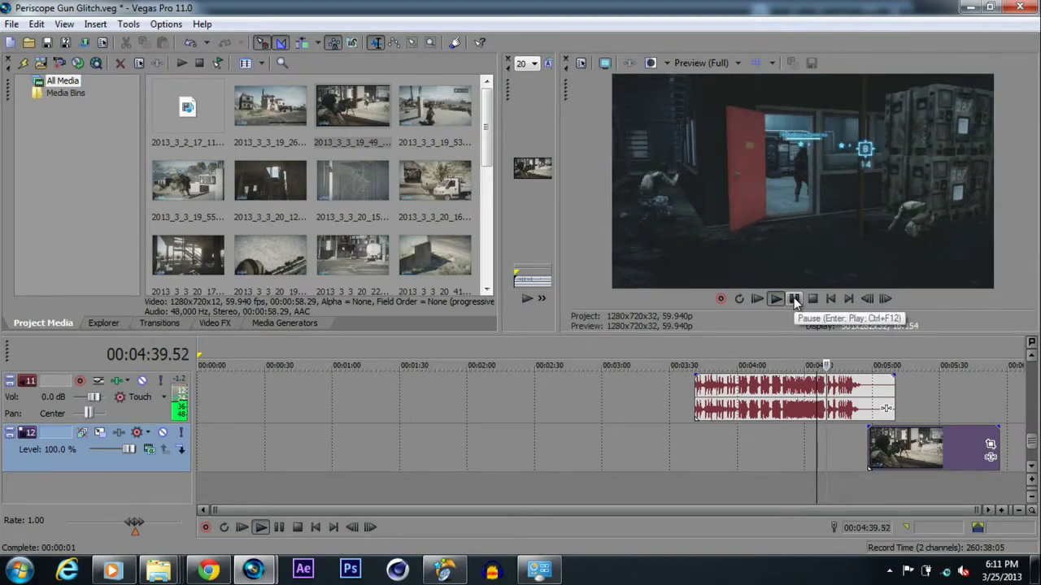
click(794, 299)
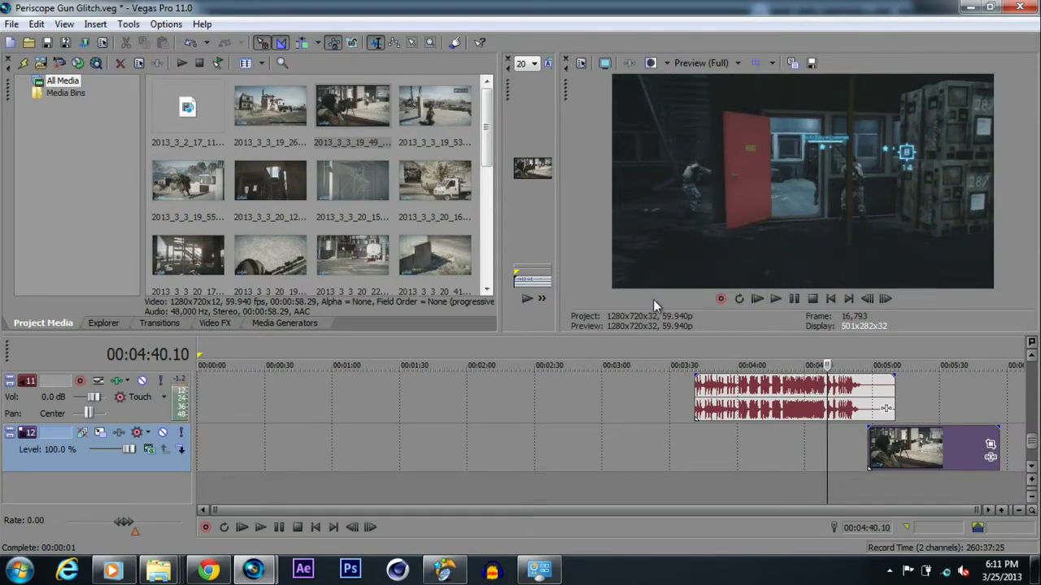
- Cycle preview quality through Half, Quarter and Auto, ending on Preview (Full)
click(720, 65)
mouse_move(720, 95)
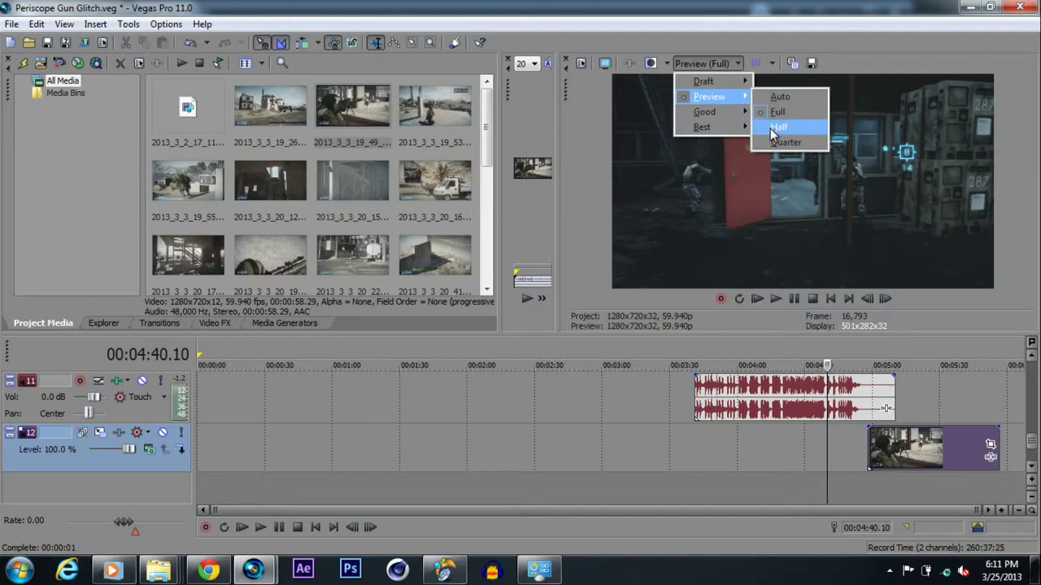
click(772, 128)
click(712, 69)
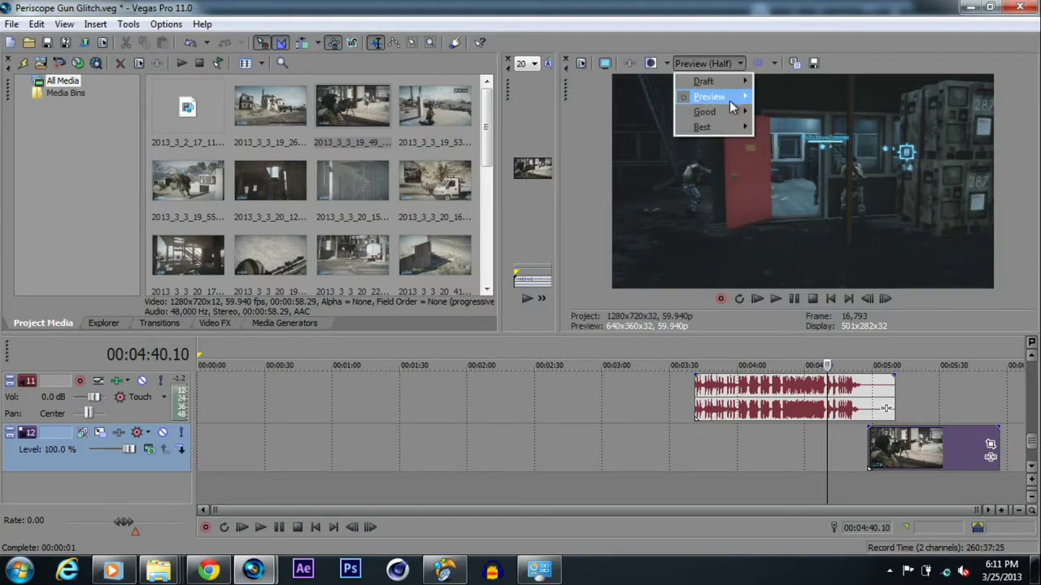
mouse_move(729, 101)
click(774, 143)
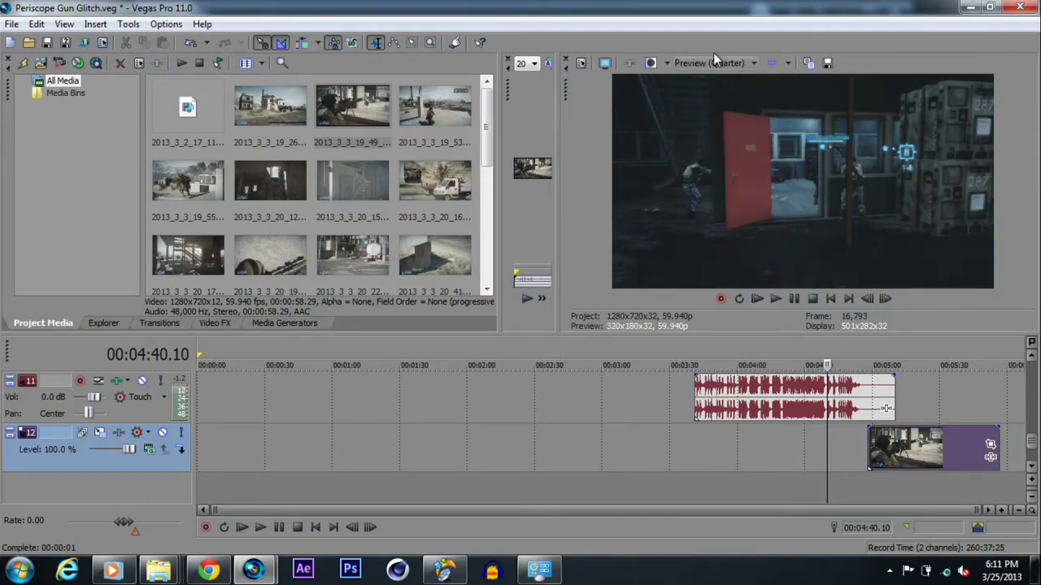
click(713, 62)
mouse_move(717, 96)
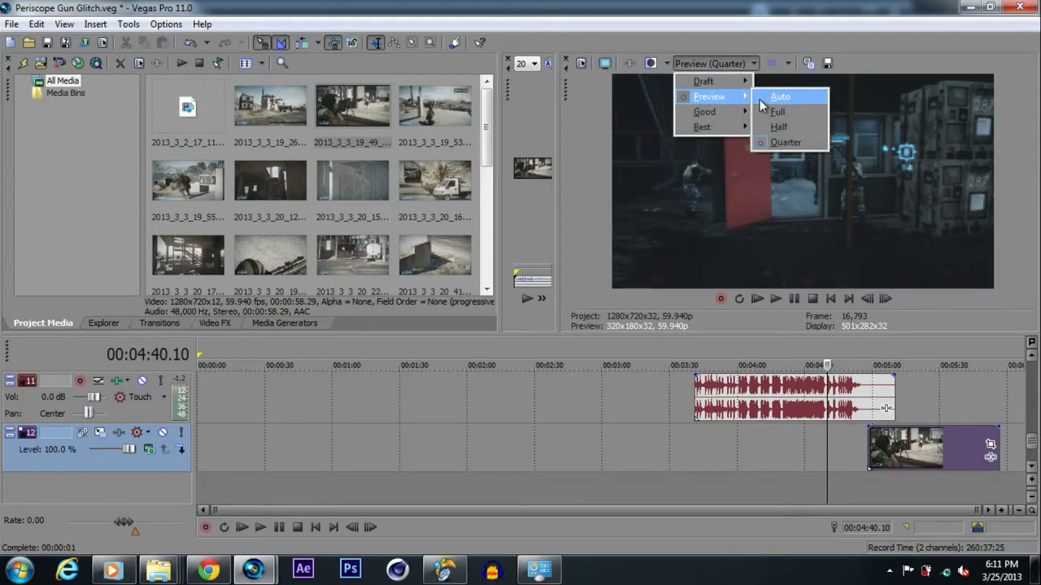
click(764, 97)
click(717, 65)
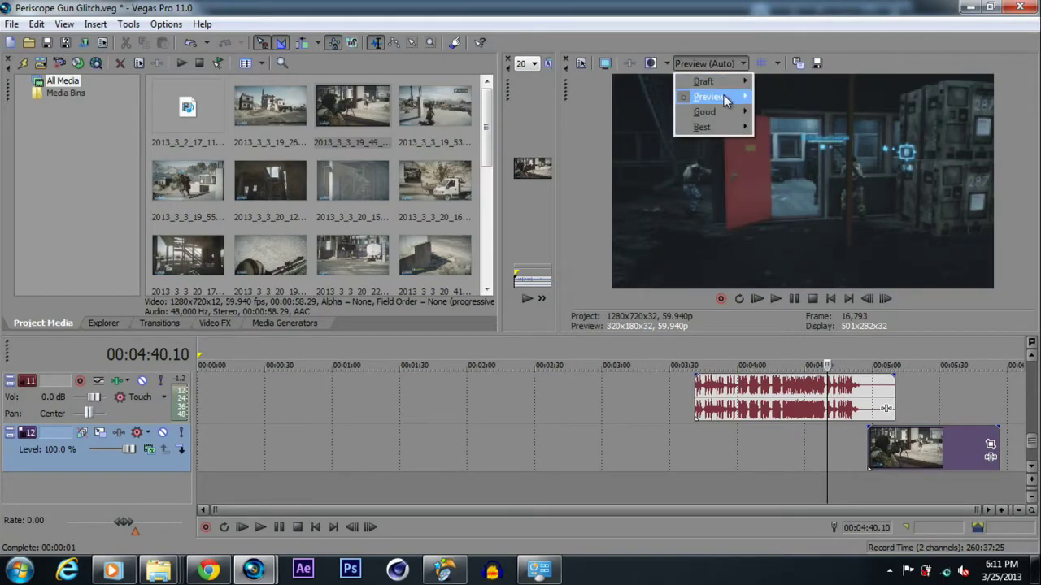
mouse_move(723, 96)
click(771, 111)
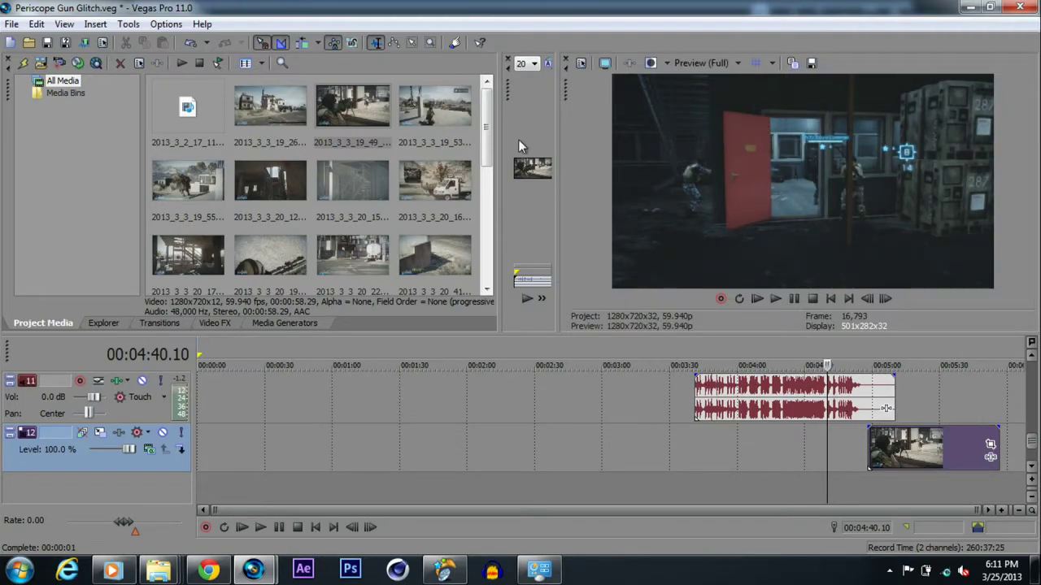
- View the sniper clip in the Trimmer, then drag the track 12 video event +12.15 seconds later
double_click(510, 79)
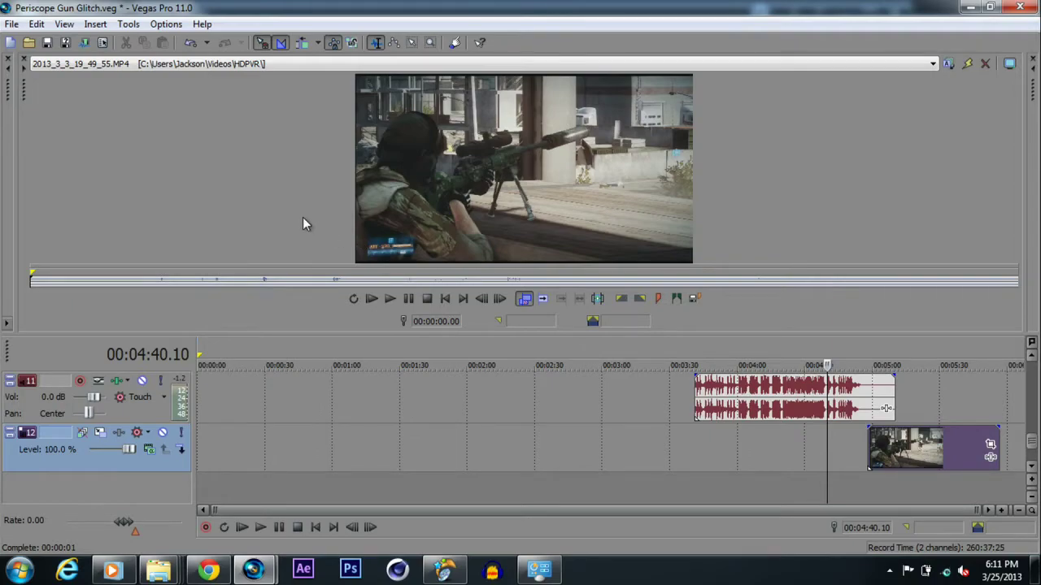
click(23, 64)
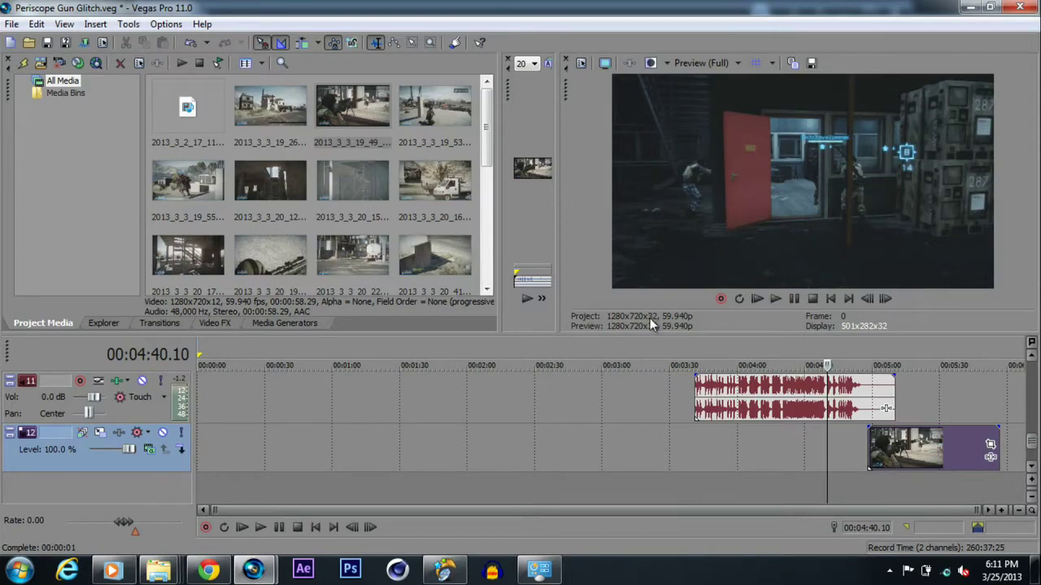
drag(903, 448, 932, 449)
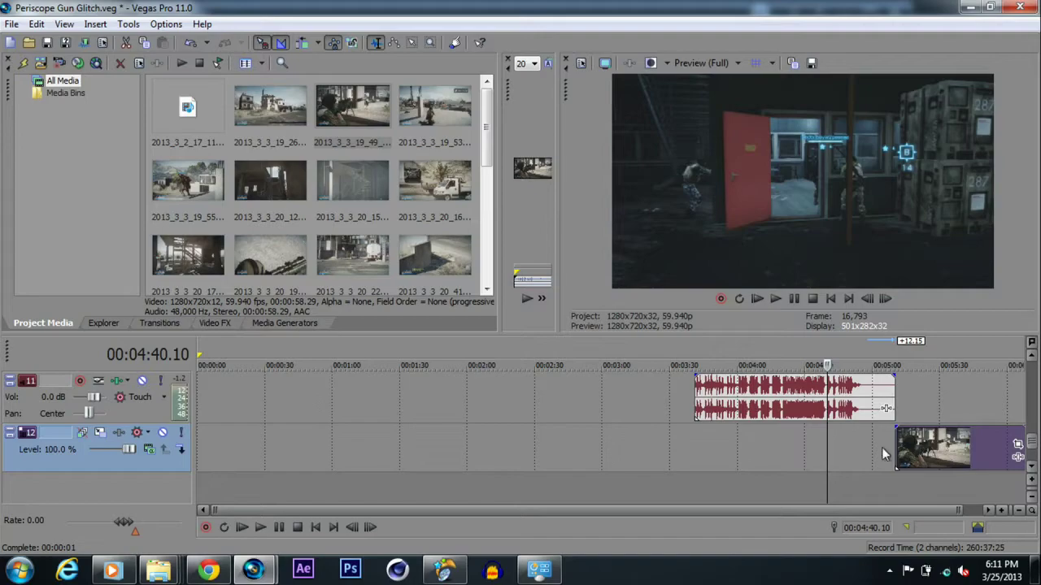
- Crop the sniper clip in Event Pan/Crop to a centred 897.6 × 504.9 area
click(898, 450)
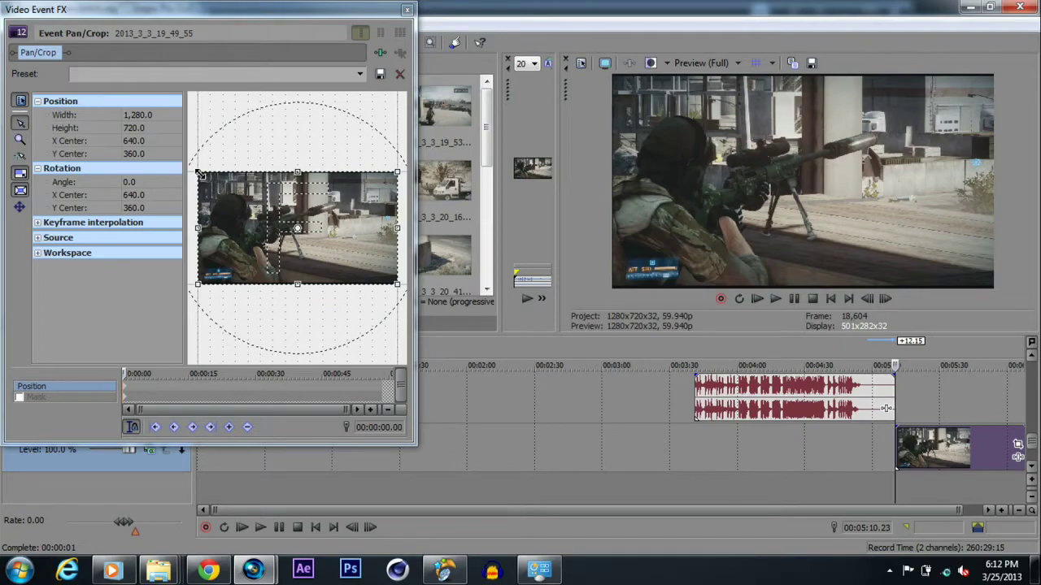
drag(199, 174, 218, 190)
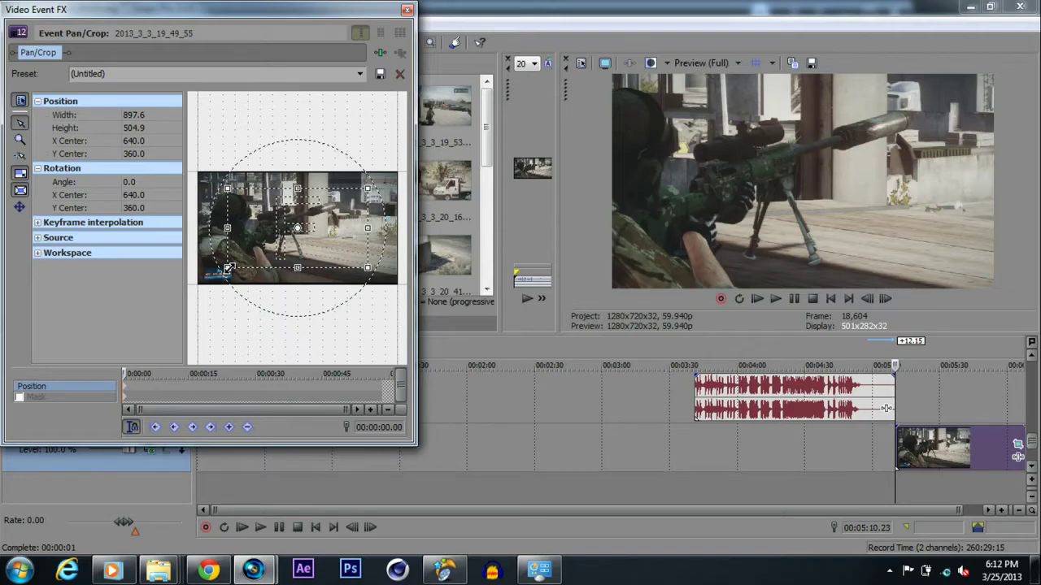
click(408, 9)
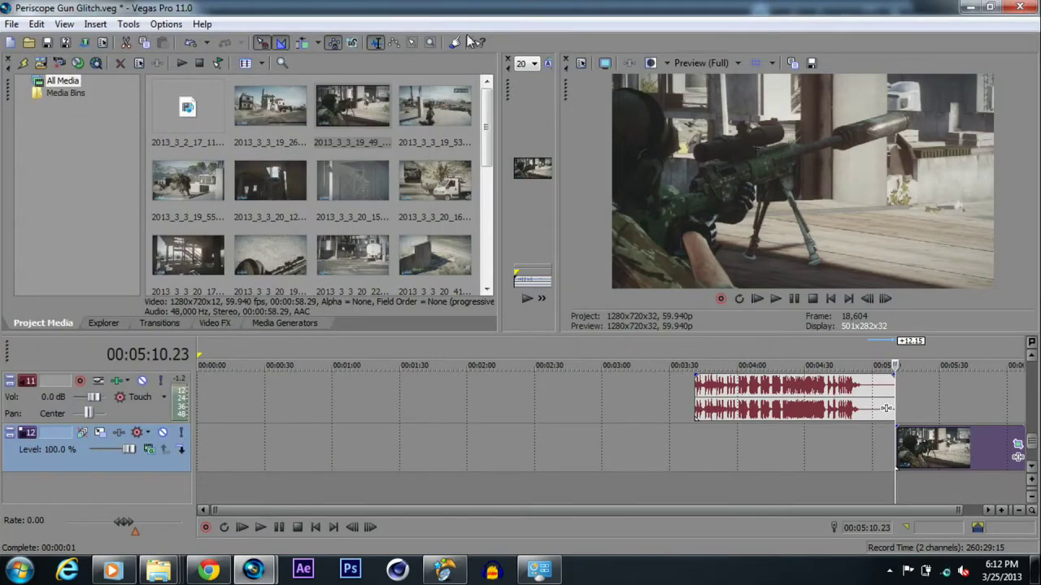
- Play the zoomed sniper clip, stop at 5:16.41, and reopen its Pan/Crop settings
click(795, 300)
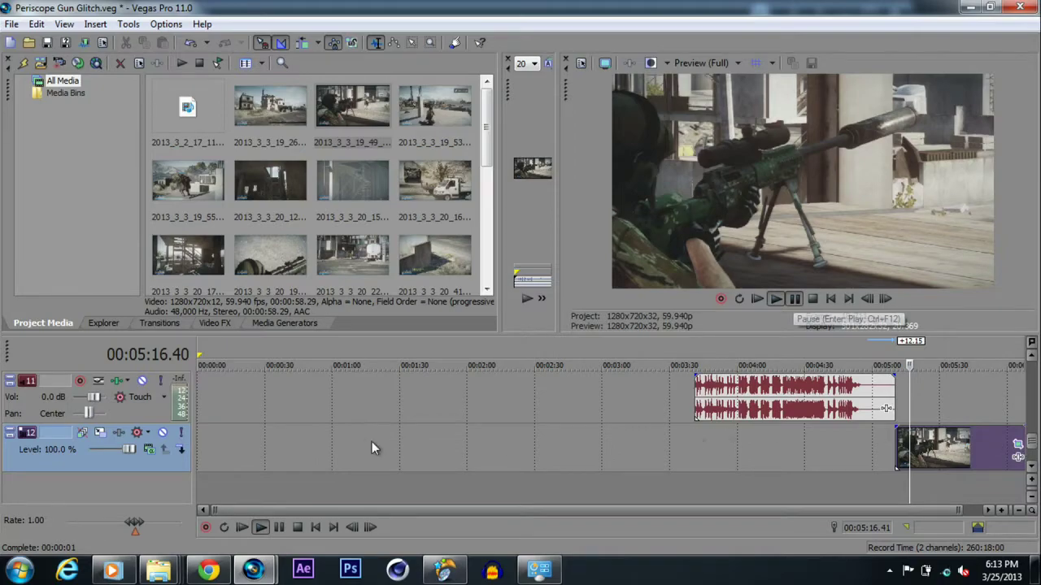
key(space)
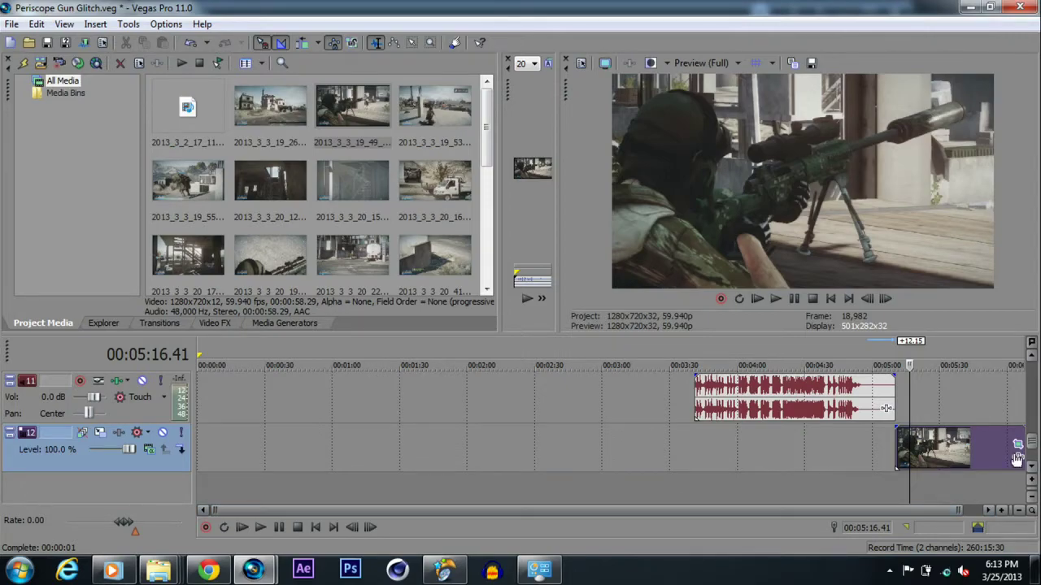
click(1017, 445)
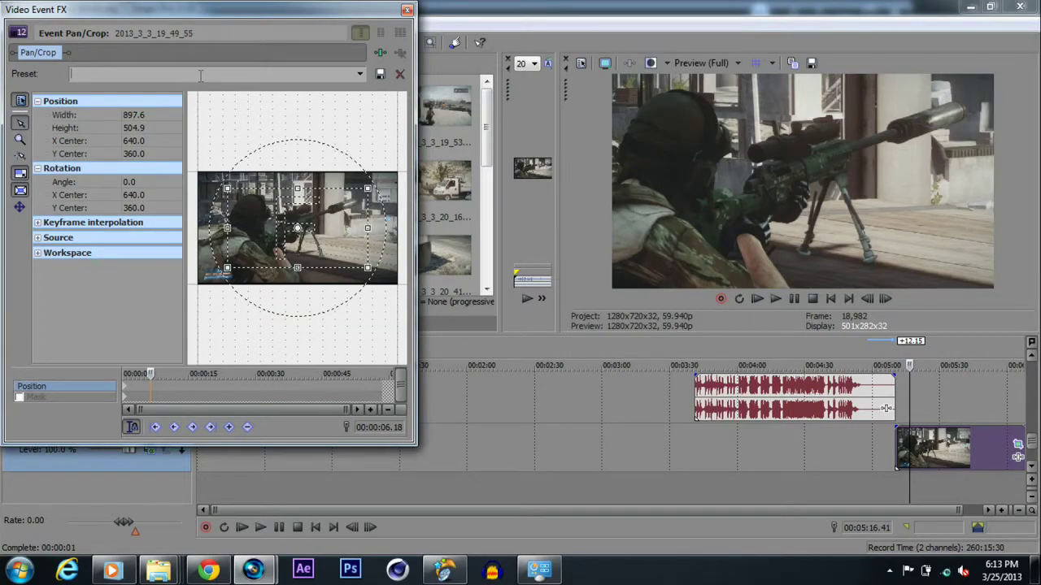
- Save the current crop as a Pan/Crop preset named 'BF3 Edit Machnima!'
text(BF3 Edit Machnima!)
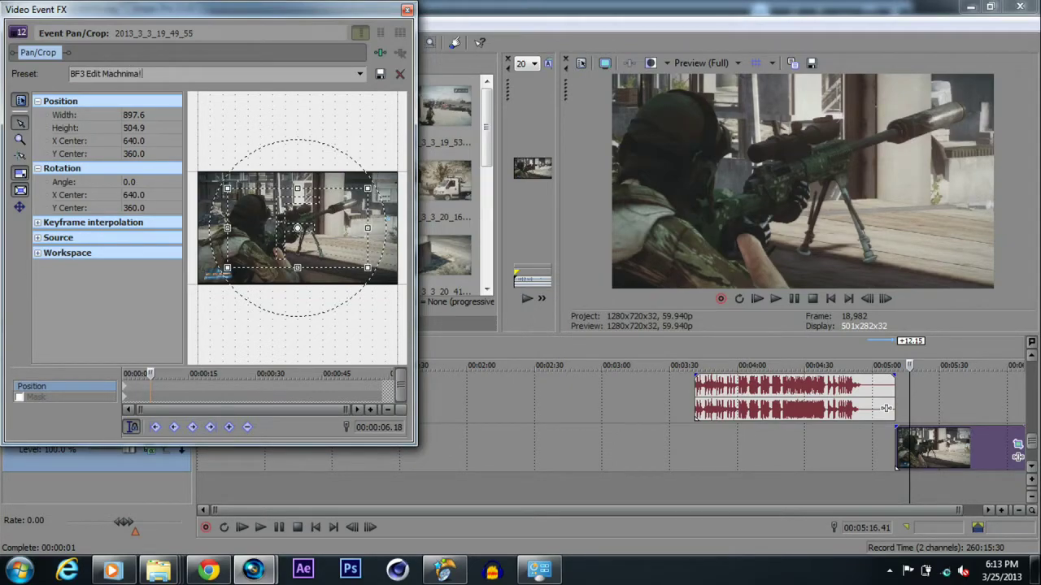
click(380, 74)
click(360, 74)
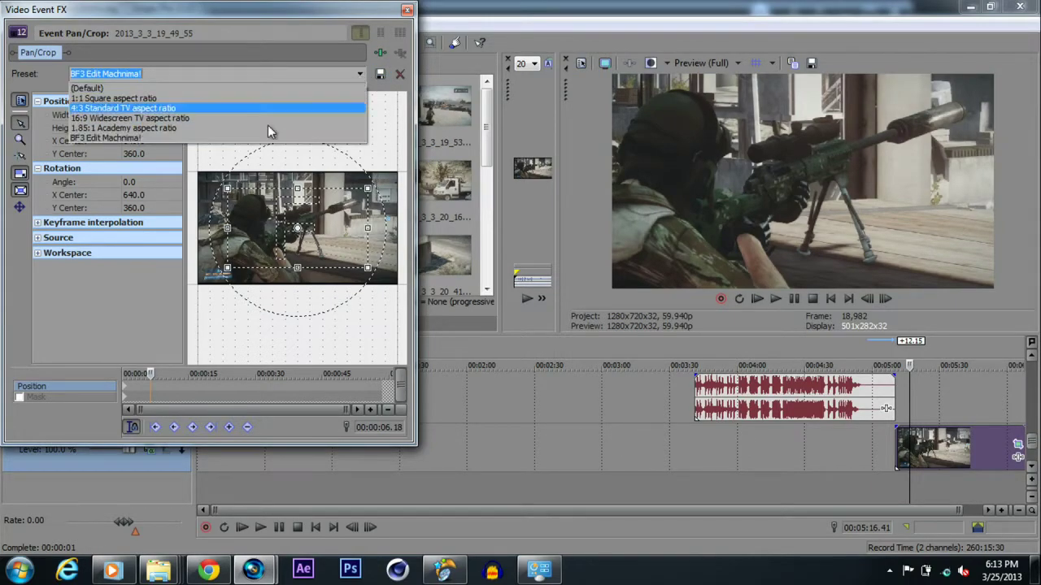
click(163, 136)
click(159, 74)
- Test the preset by resetting to (Default), reapplying 'BF3 Edit Machnima!', then closing Pan/Crop
click(360, 74)
click(316, 91)
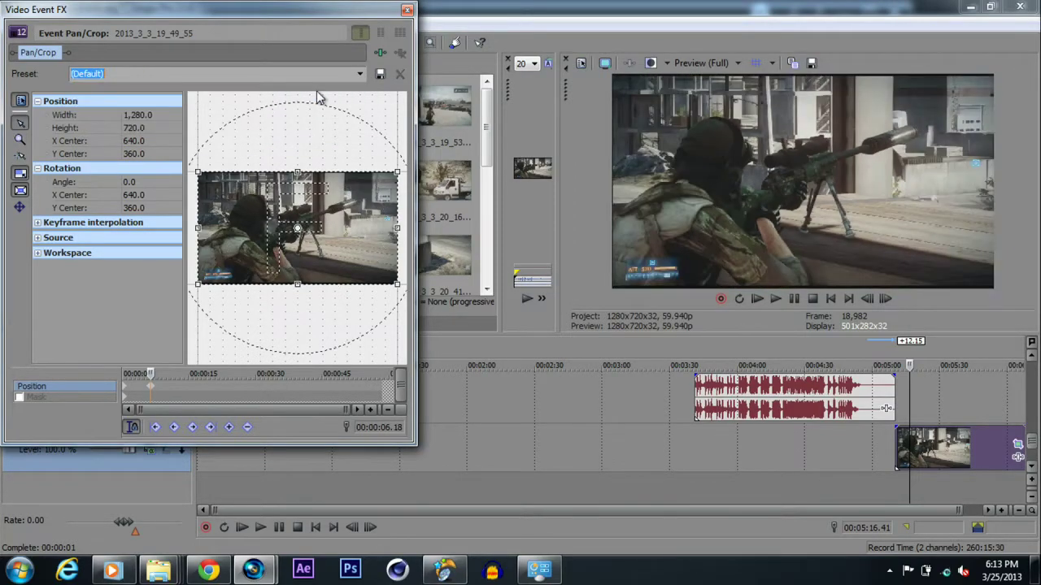
click(358, 74)
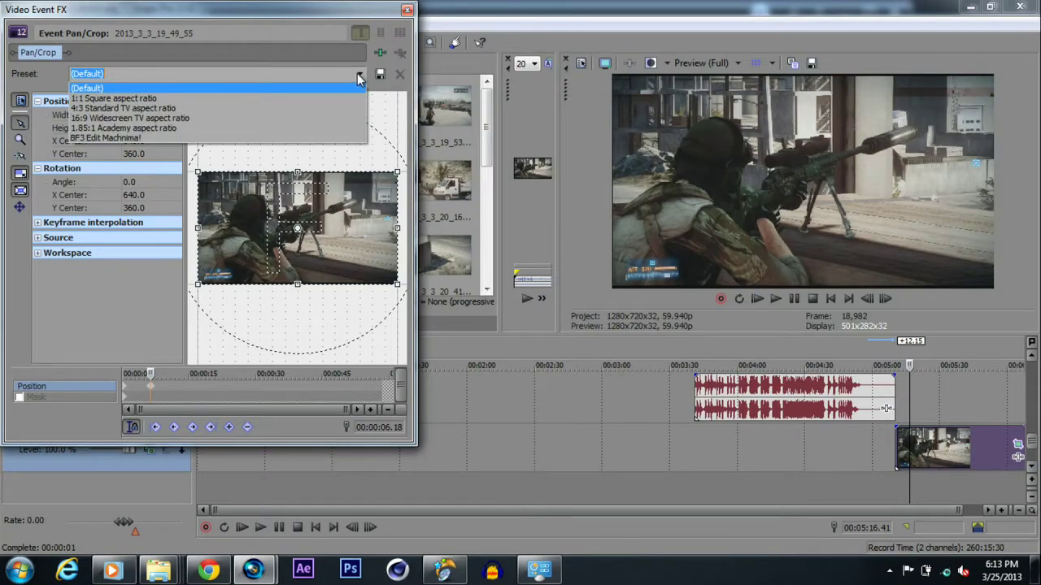
click(304, 140)
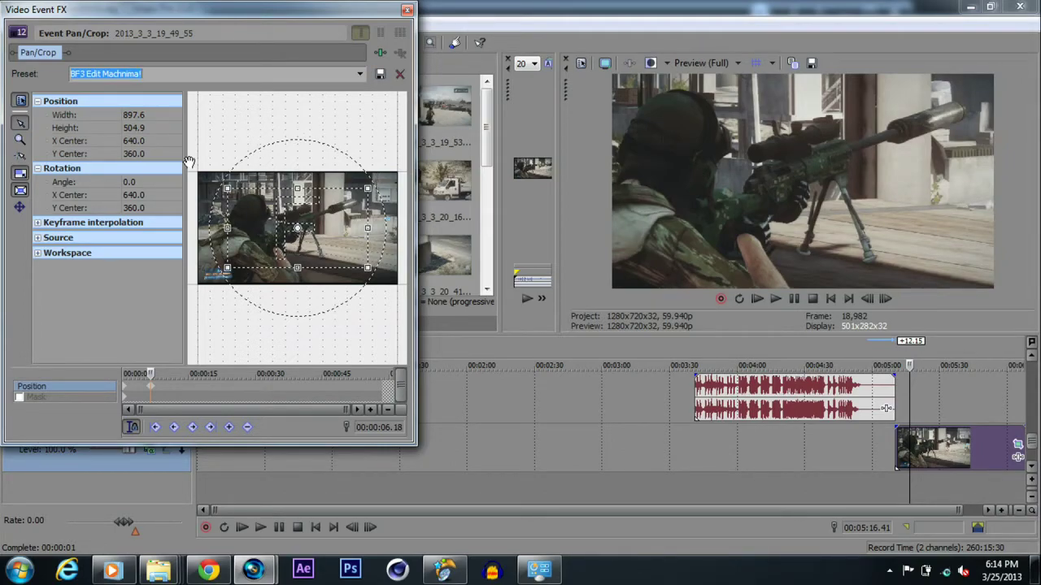
click(362, 75)
click(362, 75)
click(407, 9)
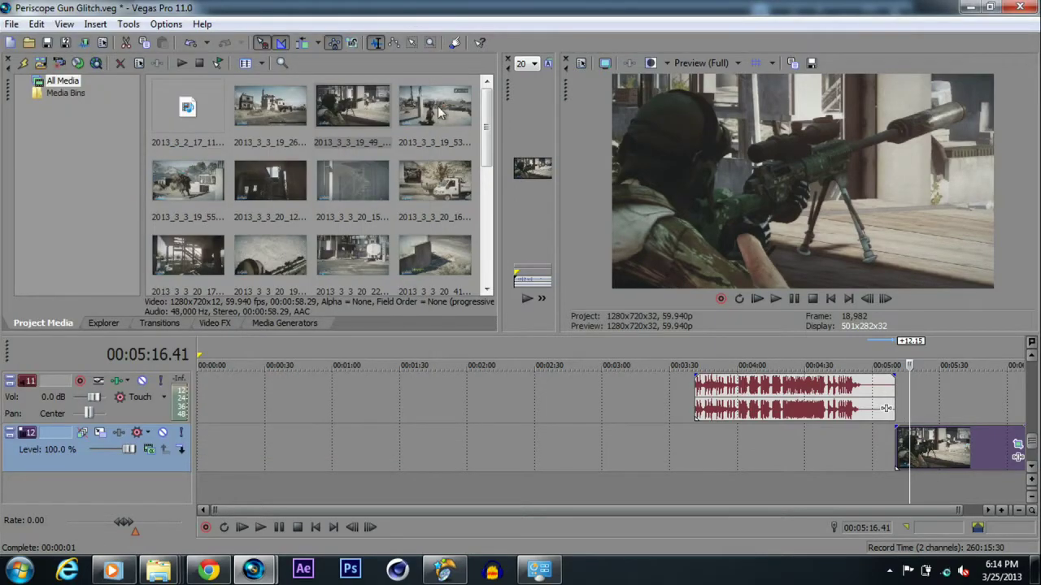
- Use the taskbar's Show the desktop option to minimise Vegas Pro
right_click(589, 576)
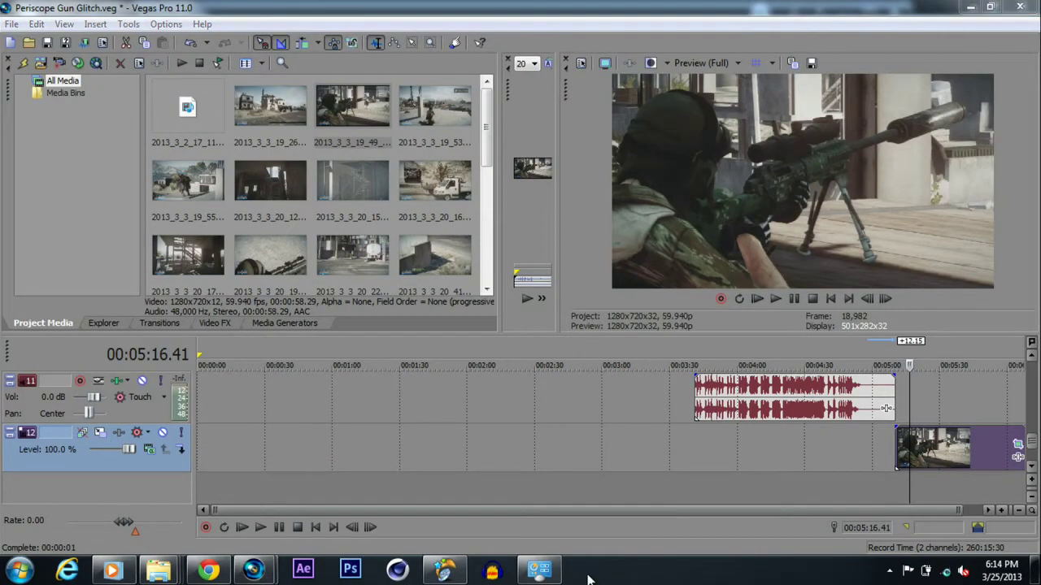
click(634, 502)
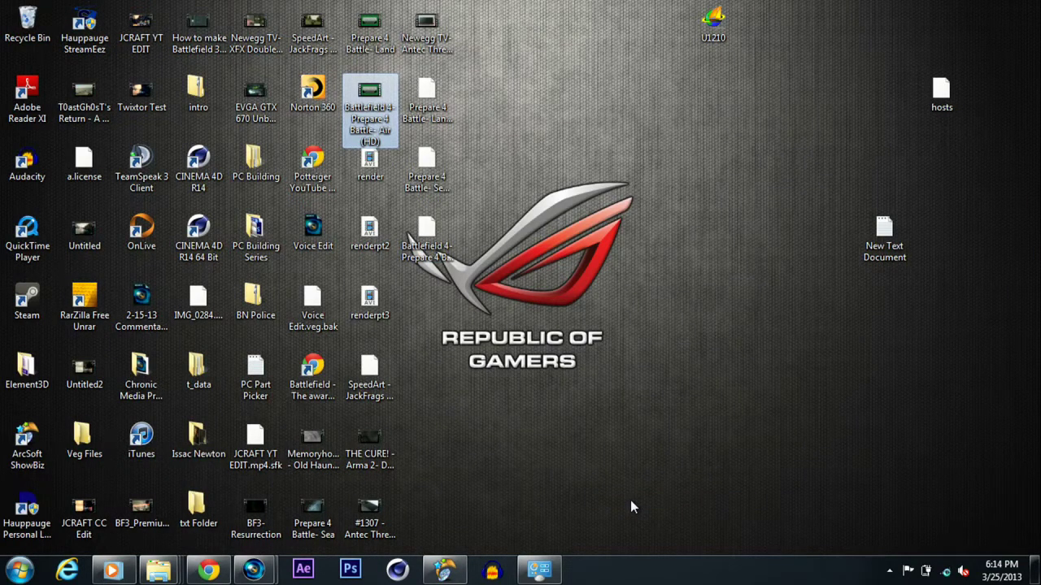